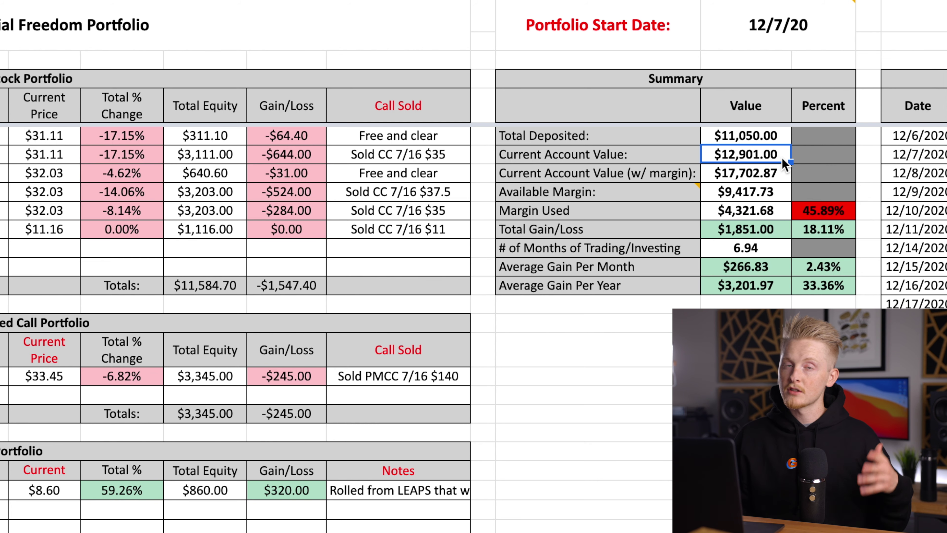
Check the total gain/loss value in the summary and the Jun-21 net premium total on the Premiums sheet
{"action": "left_click", "coordinate": [784, 237]}
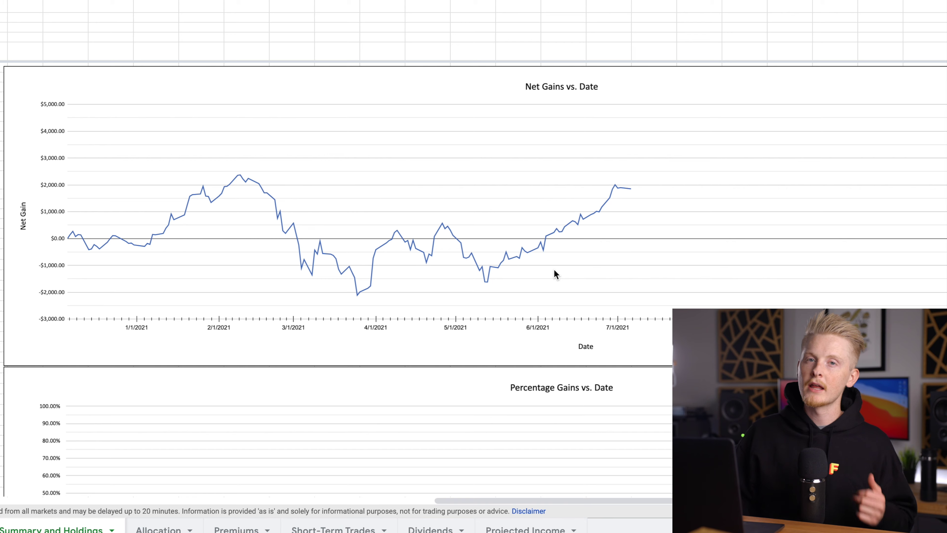
{"action": "left_click", "coordinate": [236, 529]}
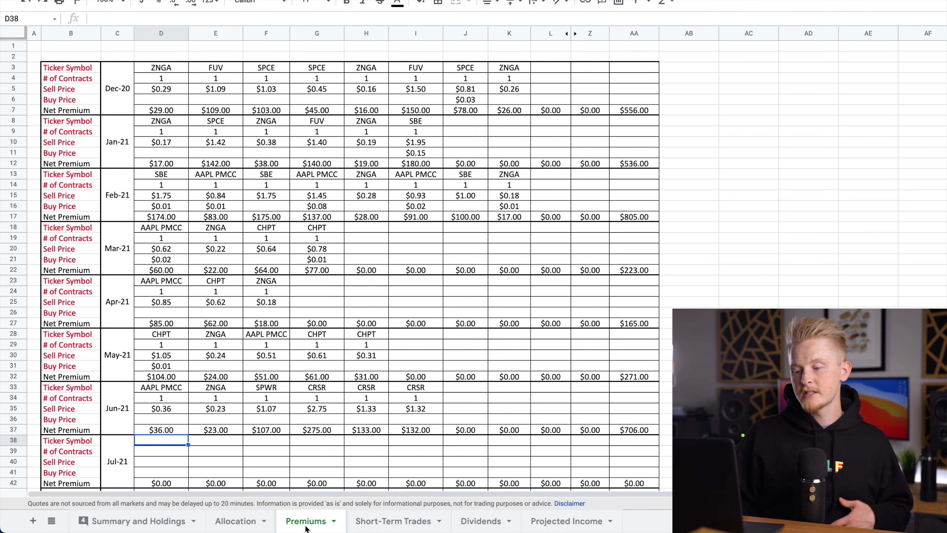
{"action": "scroll", "coordinate": [347, 431], "scroll_direction": "down", "scroll_amount": 3}
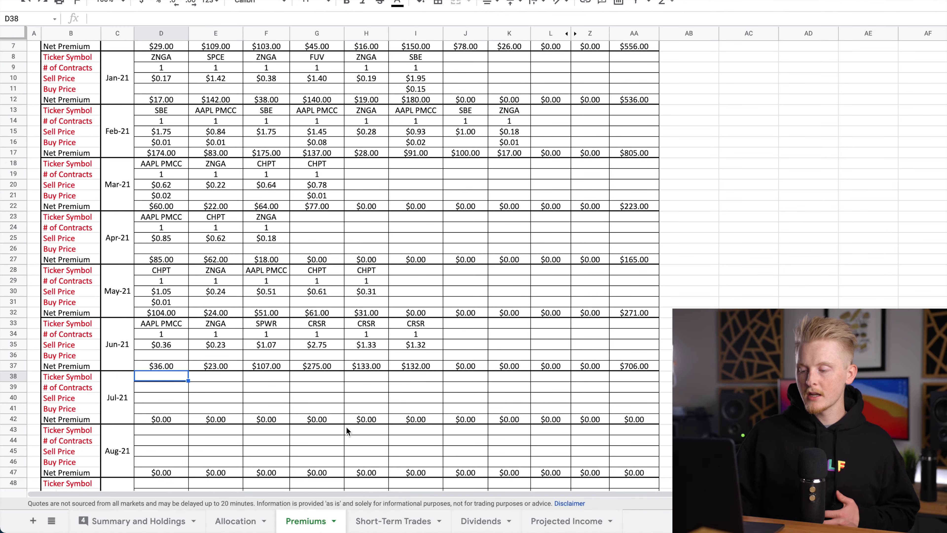
{"action": "key", "text": "ctrl+Home"}
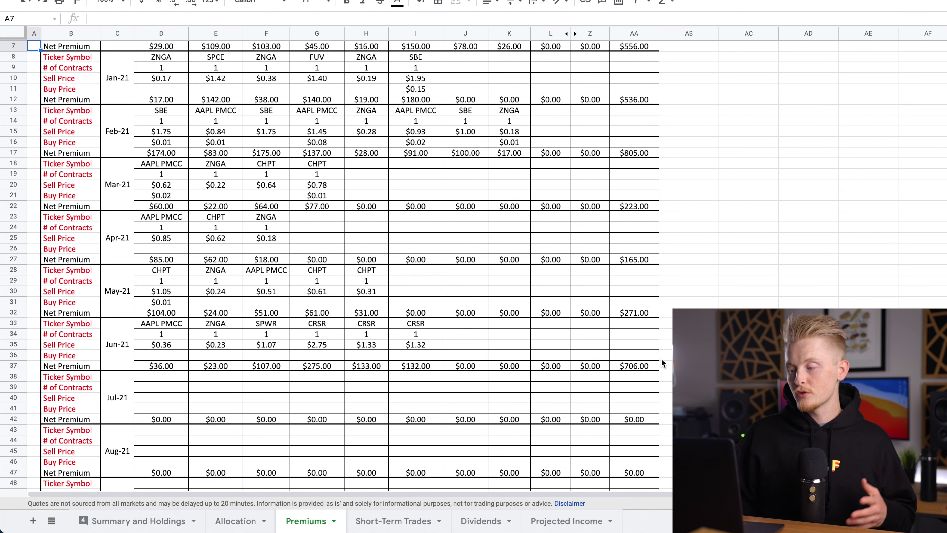
{"action": "left_click", "coordinate": [651, 366]}
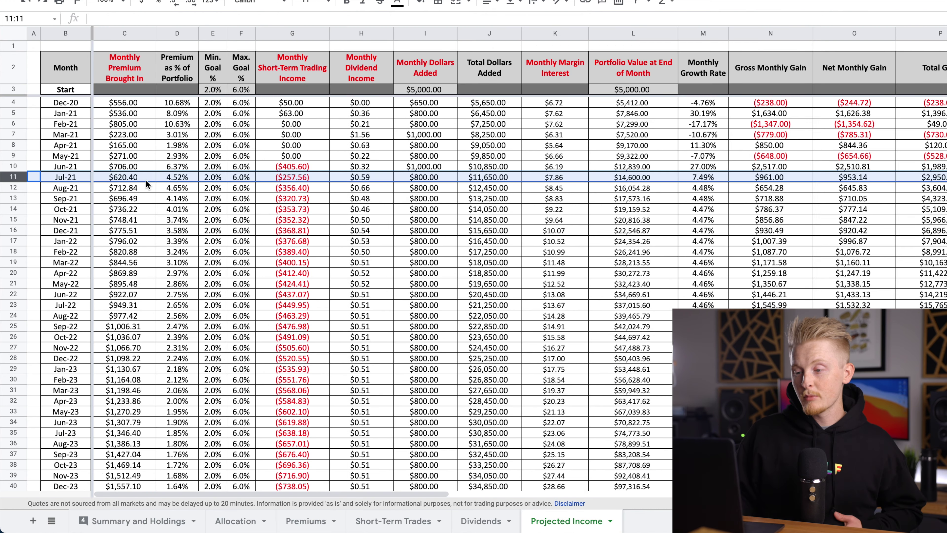
Highlight the Premium as % of Portfolio figures down to Jun-21 on the Projected Income sheet
{"action": "left_click", "coordinate": [181, 34]}
{"action": "left_click_drag", "start_coordinate": [179, 67], "coordinate": [186, 178]}
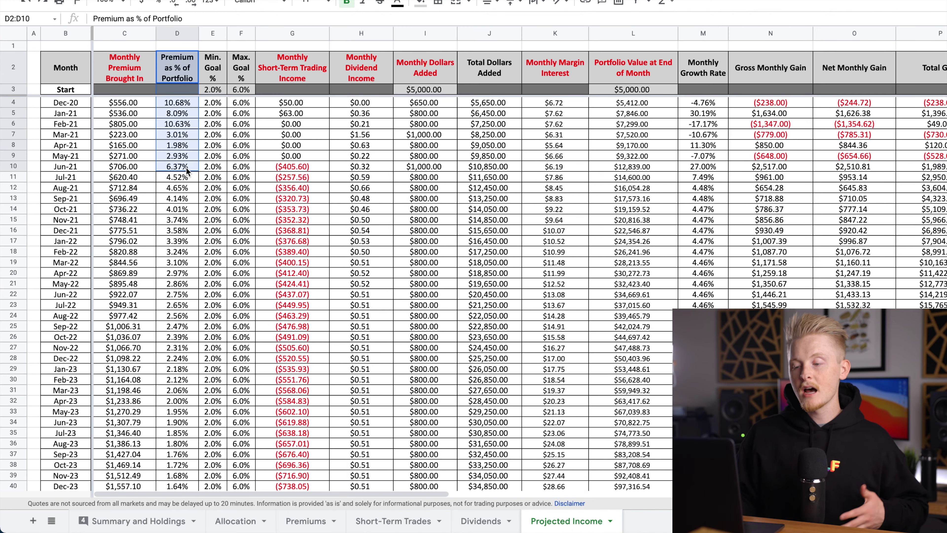
{"action": "left_click_drag", "start_coordinate": [259, 245], "coordinate": [258, 234]}
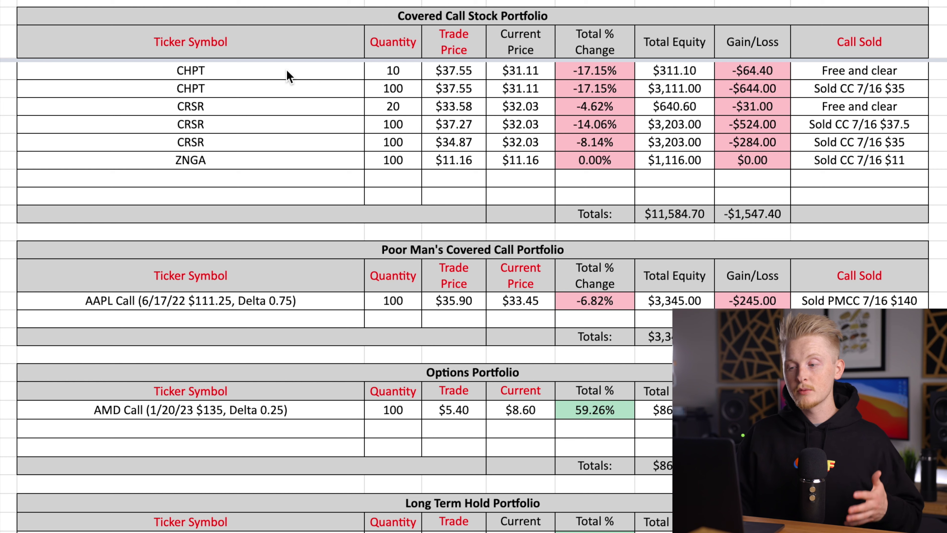
Highlight the CRSR tickers and the trade and current prices of the two CHPT lots in the Covered Call Stock Portfolio
{"action": "left_click_drag", "start_coordinate": [290, 106], "coordinate": [293, 144]}
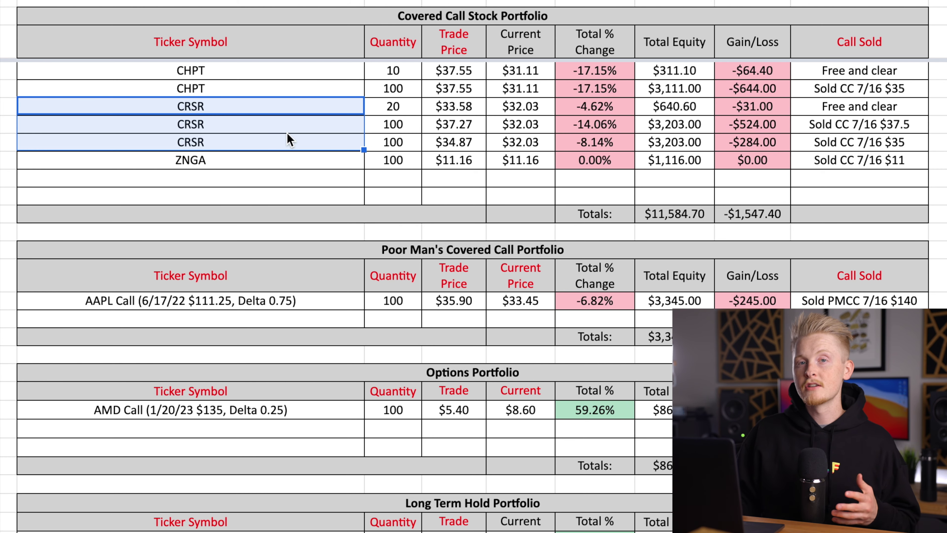
{"action": "key", "text": "Up"}
{"action": "key", "text": "Up"}
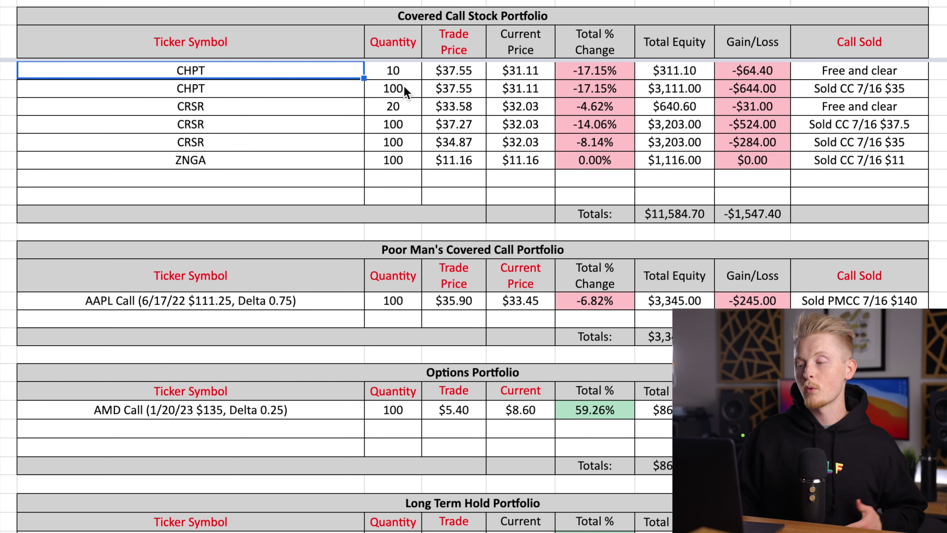
{"action": "left_click_drag", "start_coordinate": [473, 73], "coordinate": [499, 91]}
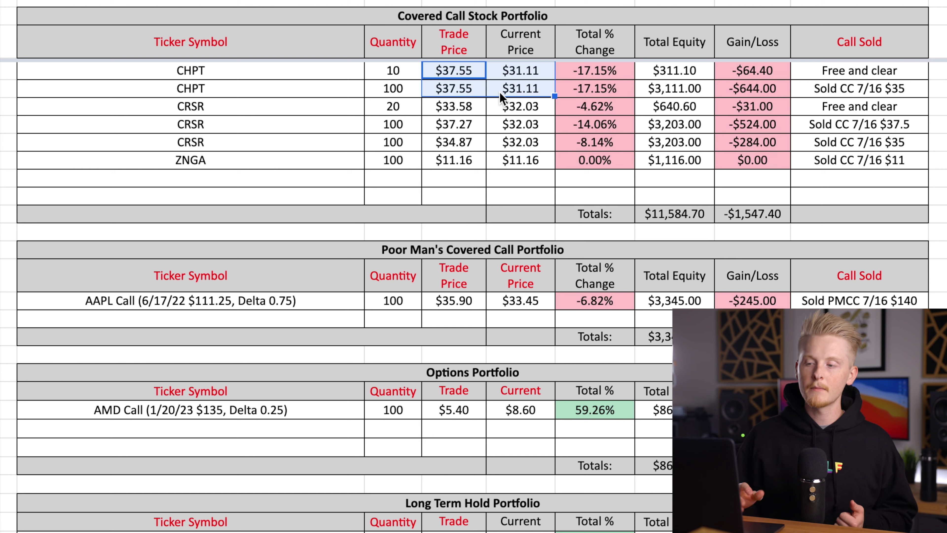
{"action": "left_click", "coordinate": [499, 92]}
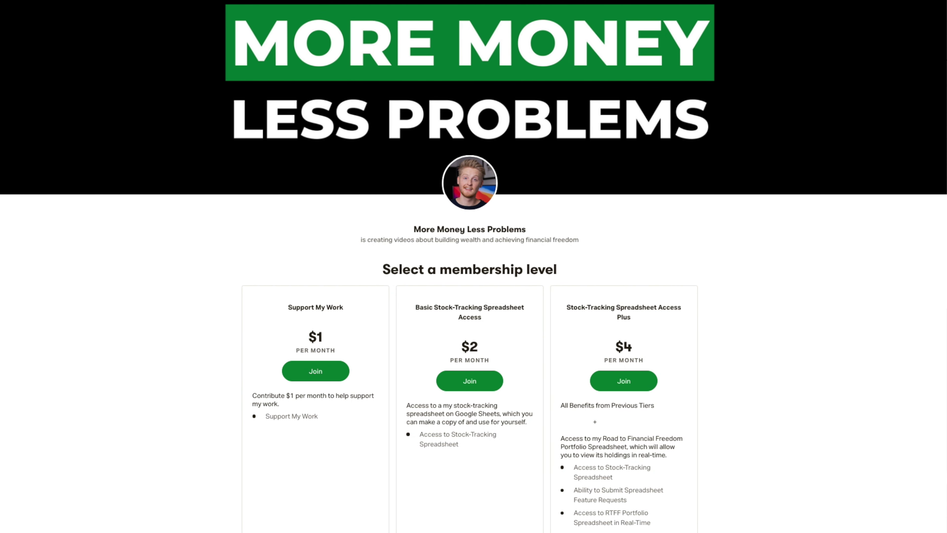
Browse the membership levels on the More Money Less Problems page
{"action": "scroll", "coordinate": [473, 266], "scroll_direction": "down", "scroll_amount": 6}
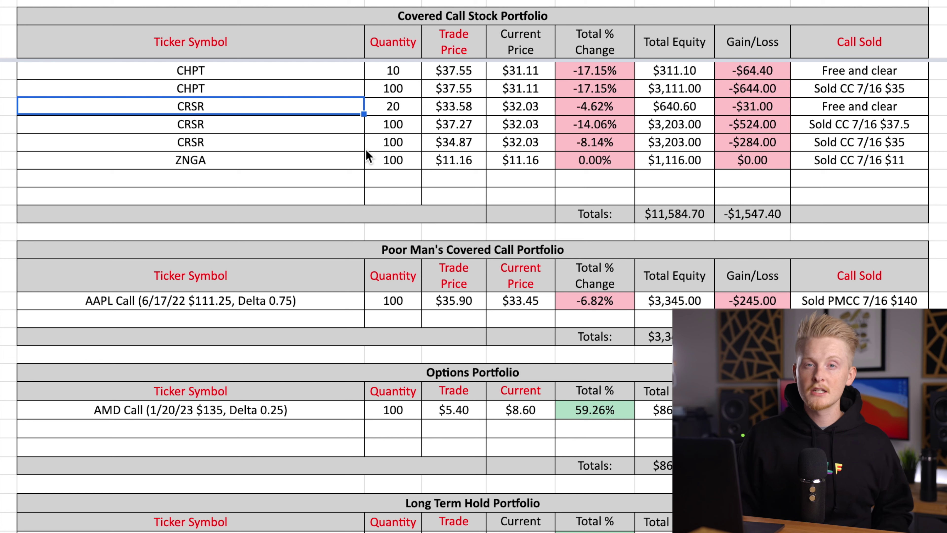
Review the two 100-share CRSR lots and the ZNGA lot in the Covered Call Stock Portfolio
{"action": "left_click_drag", "start_coordinate": [361, 125], "coordinate": [441, 130]}
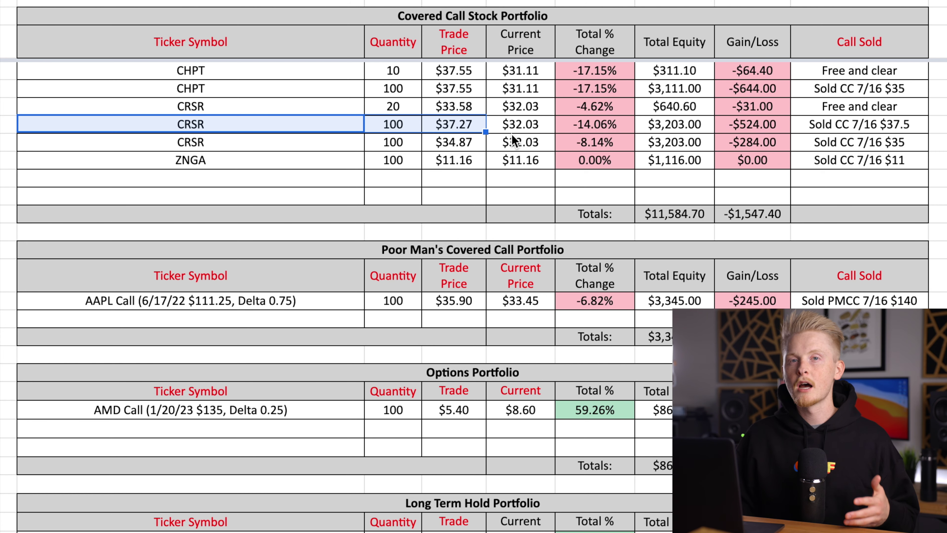
{"action": "left_click_drag", "start_coordinate": [512, 135], "coordinate": [351, 143]}
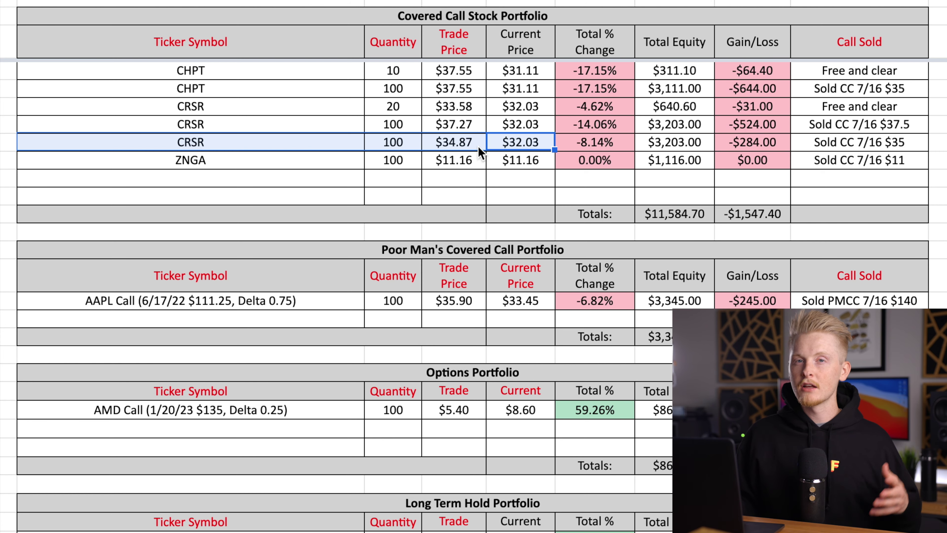
{"action": "left_click", "coordinate": [807, 148]}
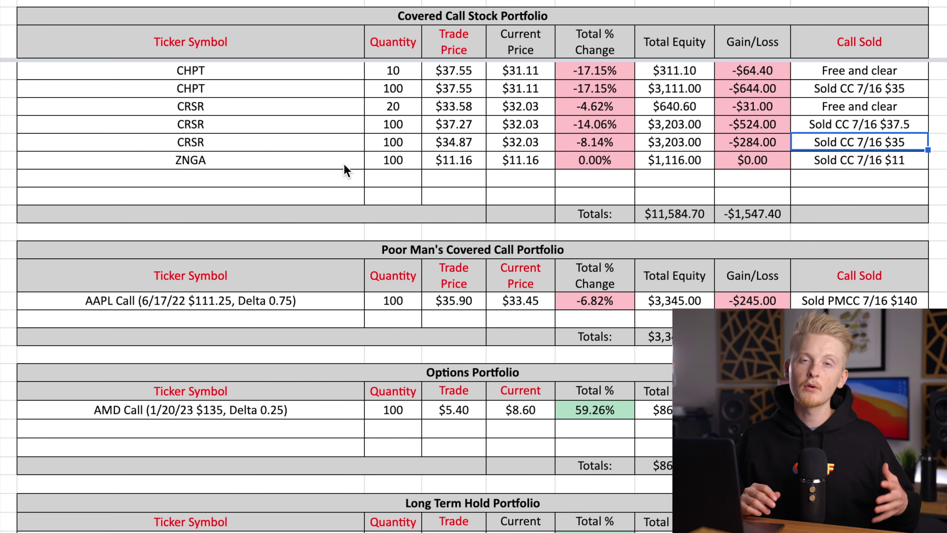
{"action": "left_click_drag", "start_coordinate": [344, 164], "coordinate": [504, 162]}
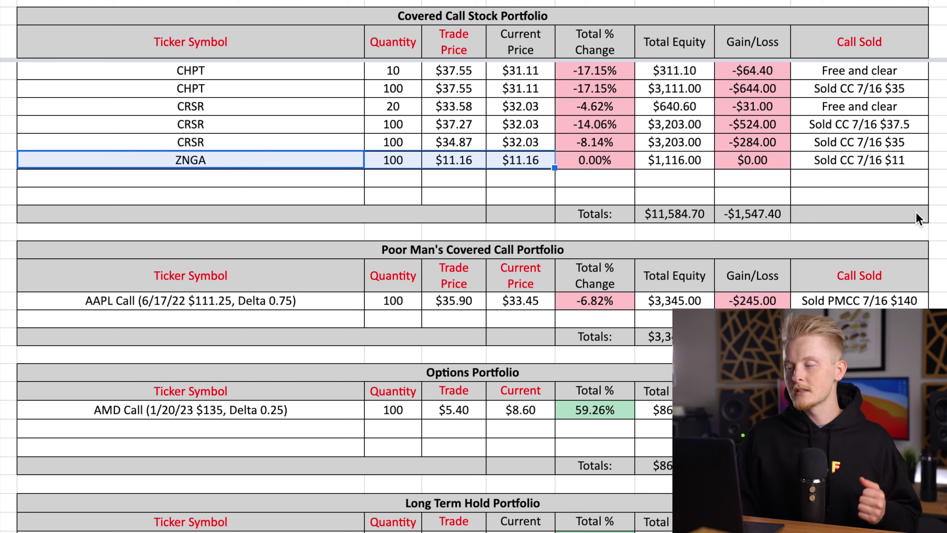
{"action": "left_click_drag", "start_coordinate": [393, 160], "coordinate": [503, 167]}
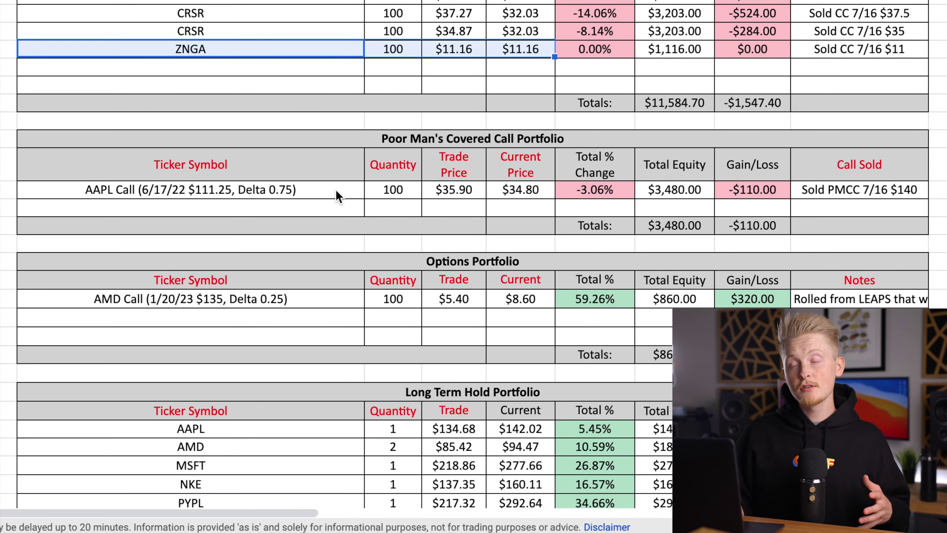
Review the AAPL call in the Poor Man's Covered Call Portfolio, including its prices, gain/loss and call sold
{"action": "left_click_drag", "start_coordinate": [336, 301], "coordinate": [501, 307]}
{"action": "left_click_drag", "start_coordinate": [501, 196], "coordinate": [509, 203]}
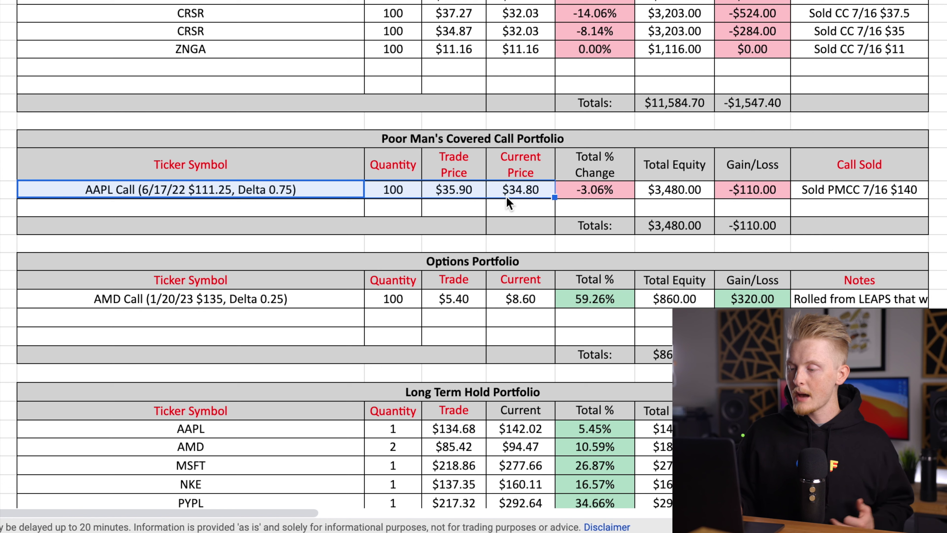
{"action": "left_click", "coordinate": [908, 195]}
{"action": "left_click", "coordinate": [783, 196]}
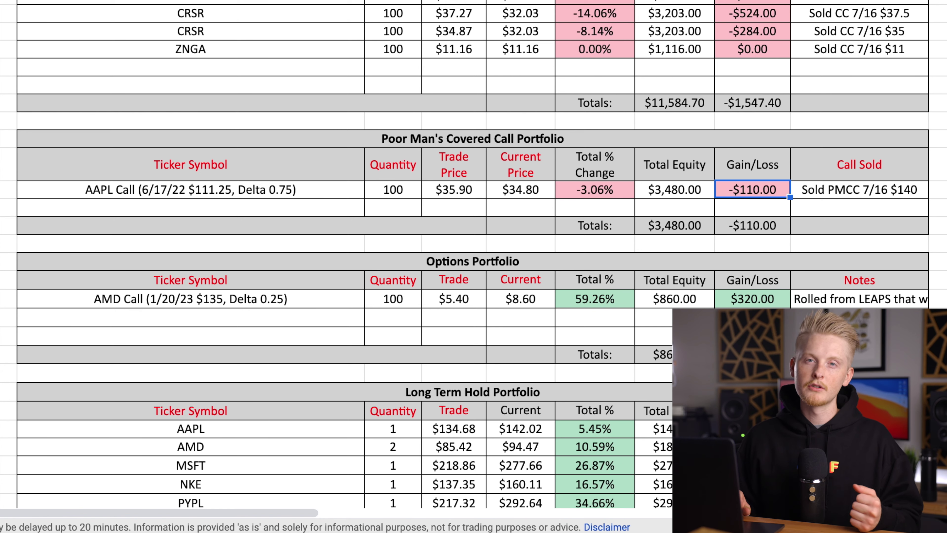
{"action": "left_click", "coordinate": [334, 192]}
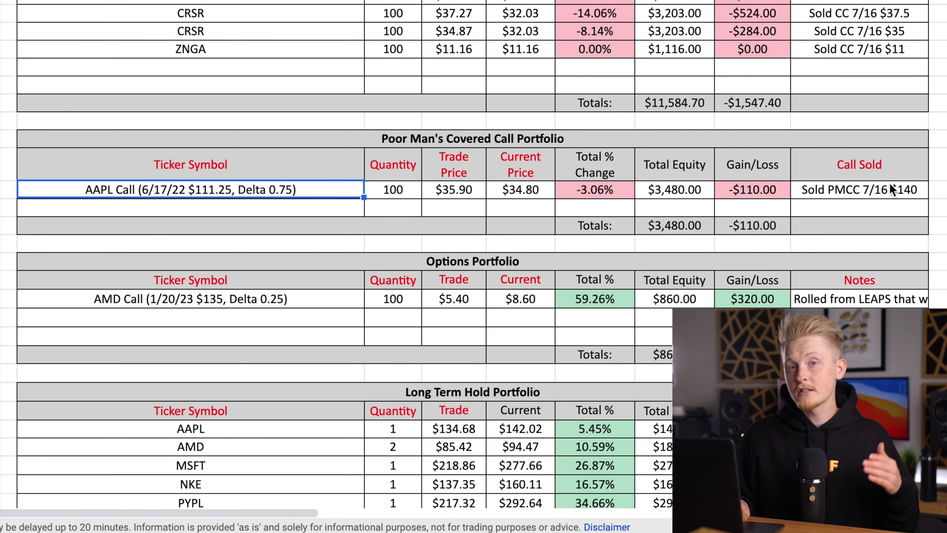
{"action": "left_click", "coordinate": [865, 197]}
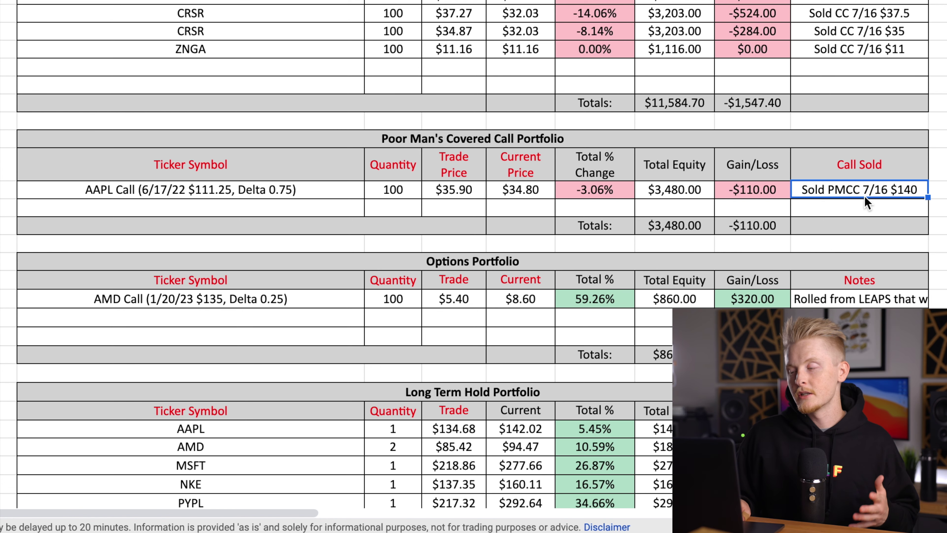
{"action": "left_click", "coordinate": [287, 194]}
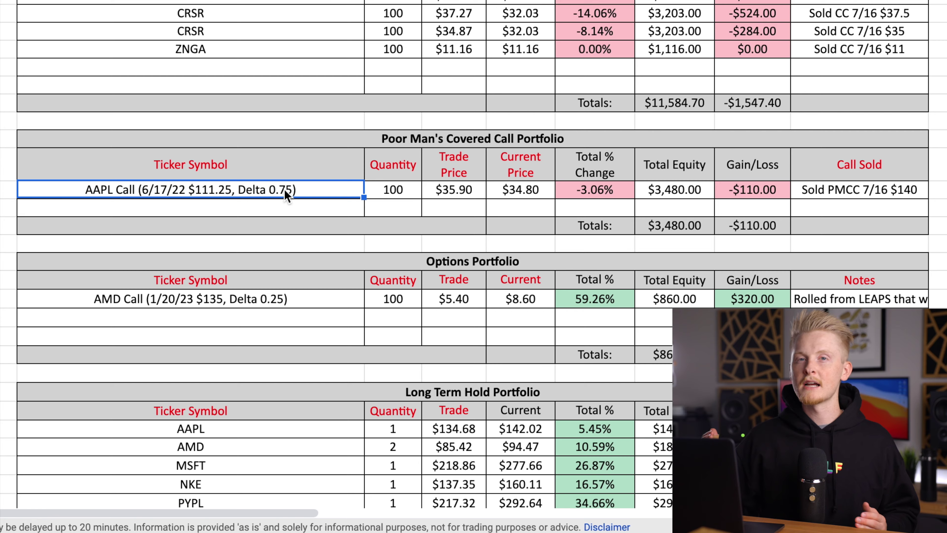
Review the AMD call in the Options Portfolio, including its prices, gain/loss and note
{"action": "scroll", "coordinate": [286, 194], "scroll_direction": "down", "scroll_amount": 4}
{"action": "left_click_drag", "start_coordinate": [287, 138], "coordinate": [505, 140]}
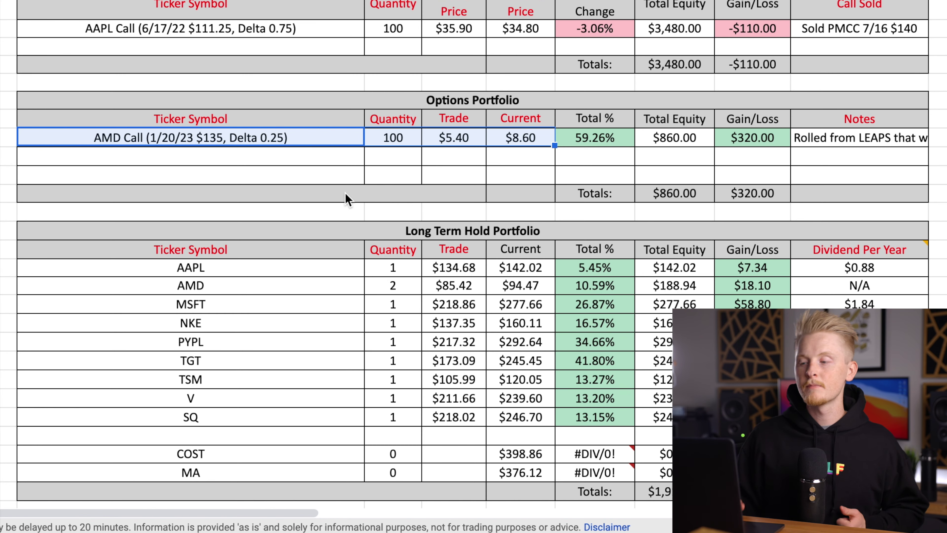
{"action": "left_click", "coordinate": [819, 137]}
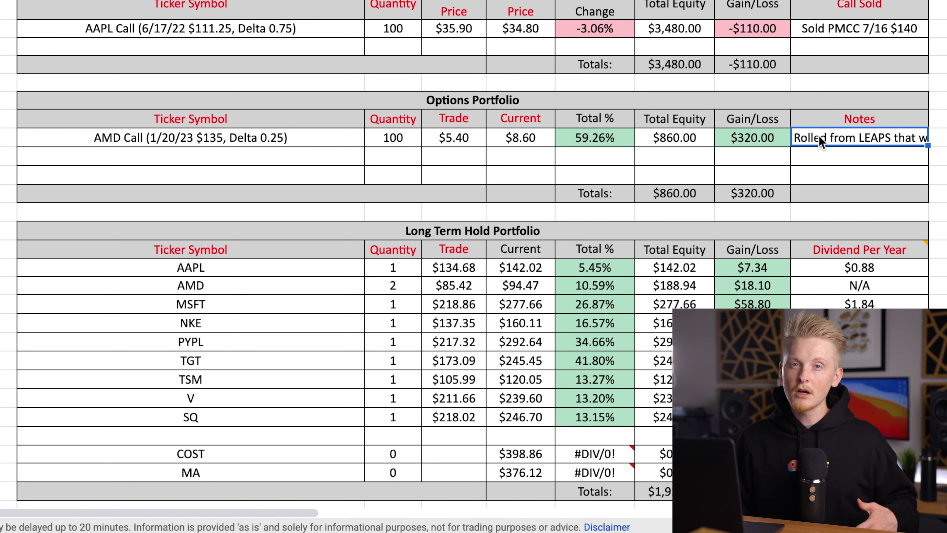
{"action": "left_click", "coordinate": [761, 145]}
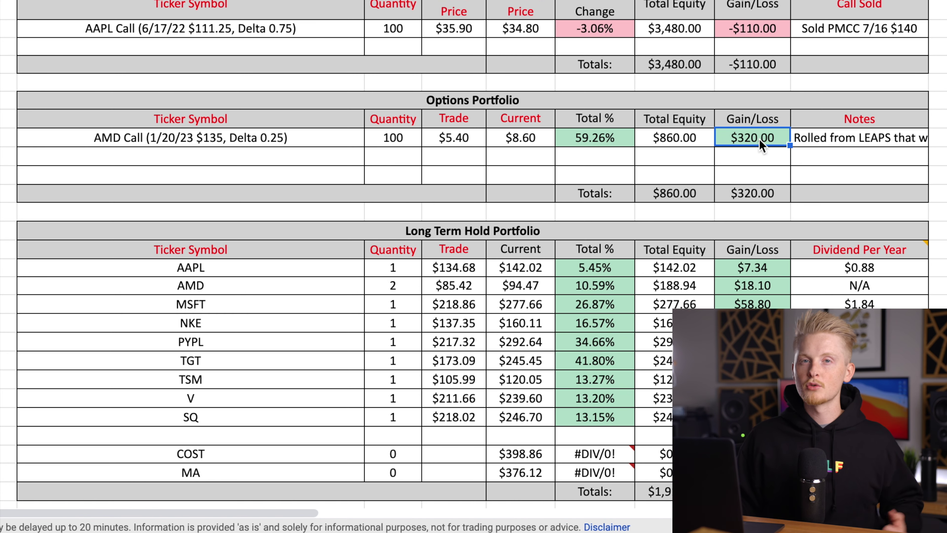
{"action": "left_click", "coordinate": [868, 143]}
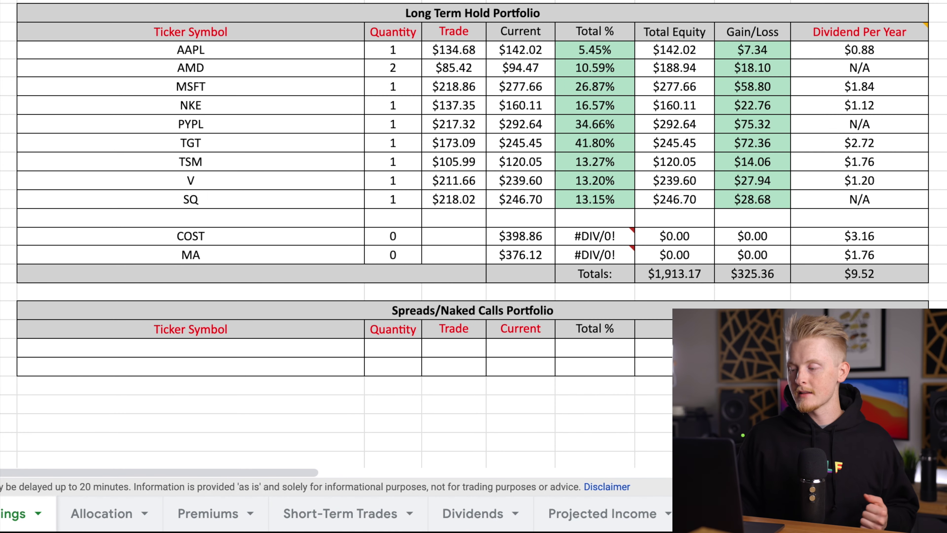
Highlight the Long Term Hold total gain/loss and the trade and current prices of all covered call stocks
{"action": "left_click", "coordinate": [787, 273]}
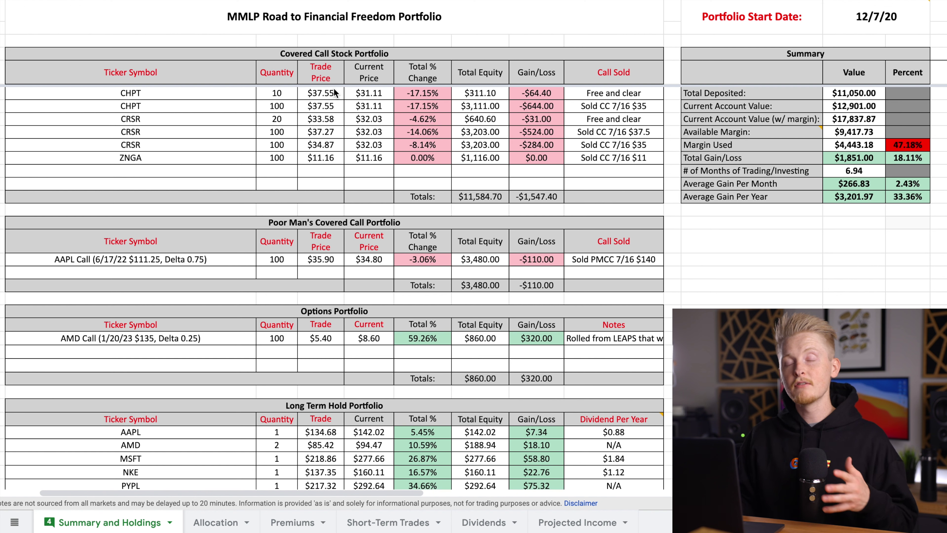
{"action": "left_click_drag", "start_coordinate": [335, 93], "coordinate": [369, 159]}
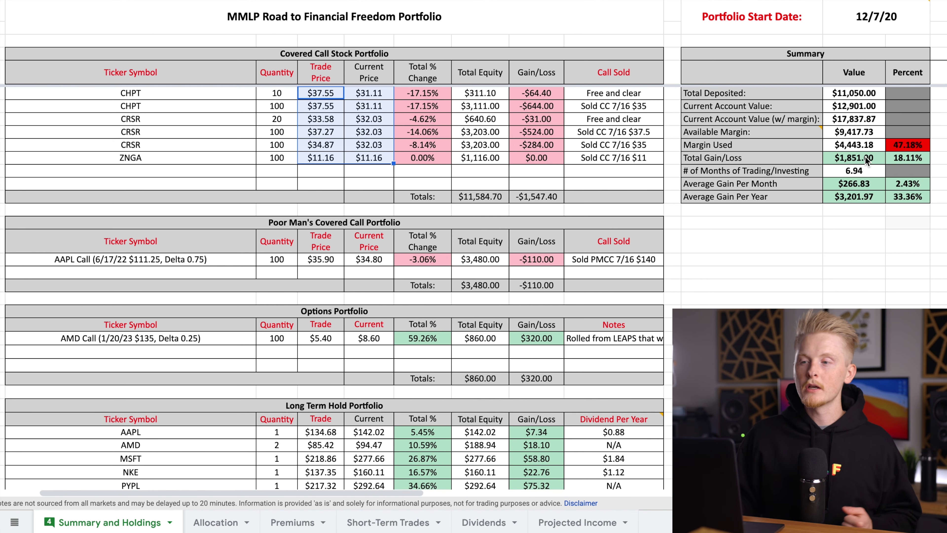
Highlight the monthly net premium totals from Dec-20 through Jun-21 on the Premiums sheet
{"action": "left_click", "coordinate": [287, 526]}
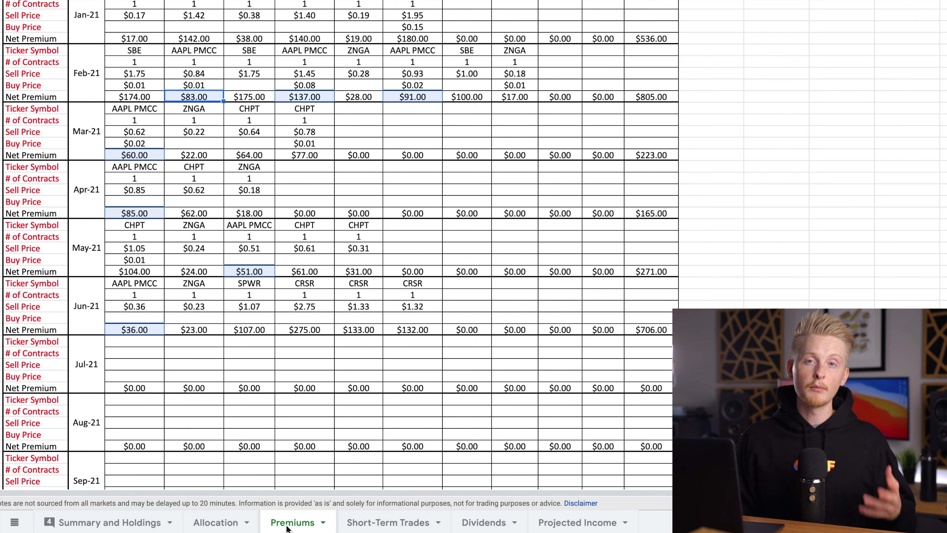
{"action": "scroll", "coordinate": [499, 366], "scroll_direction": "up", "scroll_amount": 2}
{"action": "left_click_drag", "start_coordinate": [652, 50], "coordinate": [651, 399]}
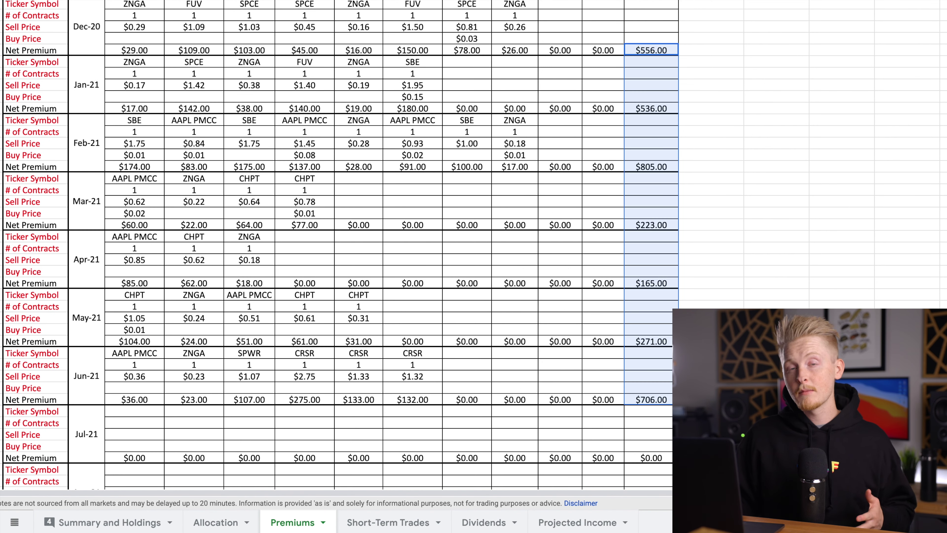